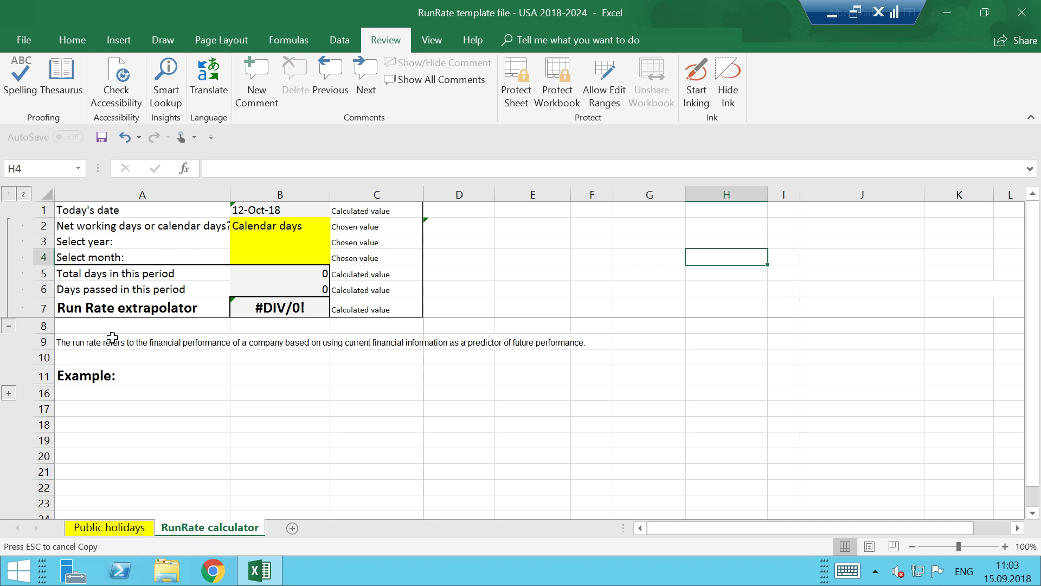
left_click(9, 394)
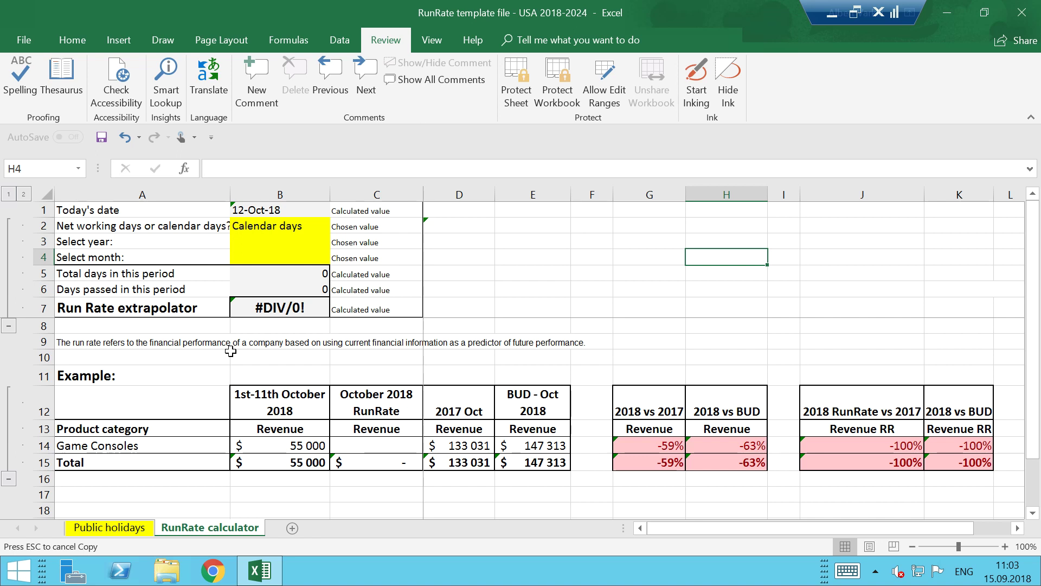
left_click(308, 403)
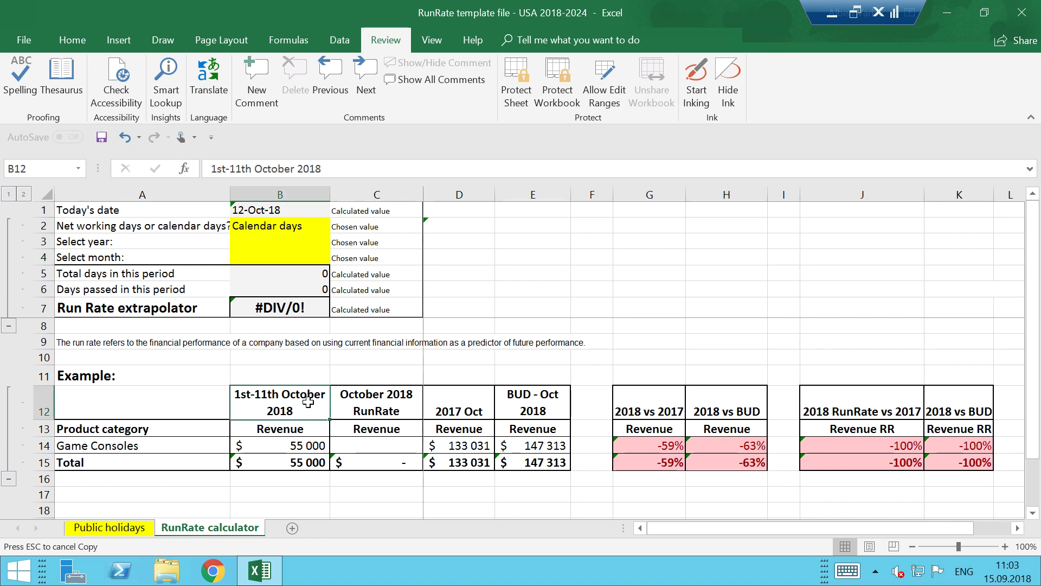
left_click(152, 442)
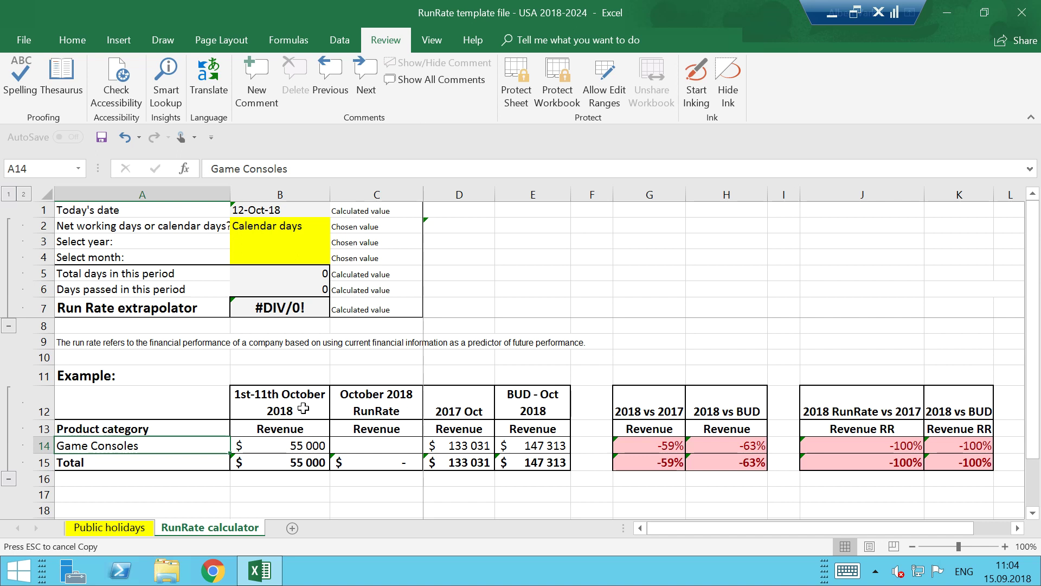
left_click(319, 446)
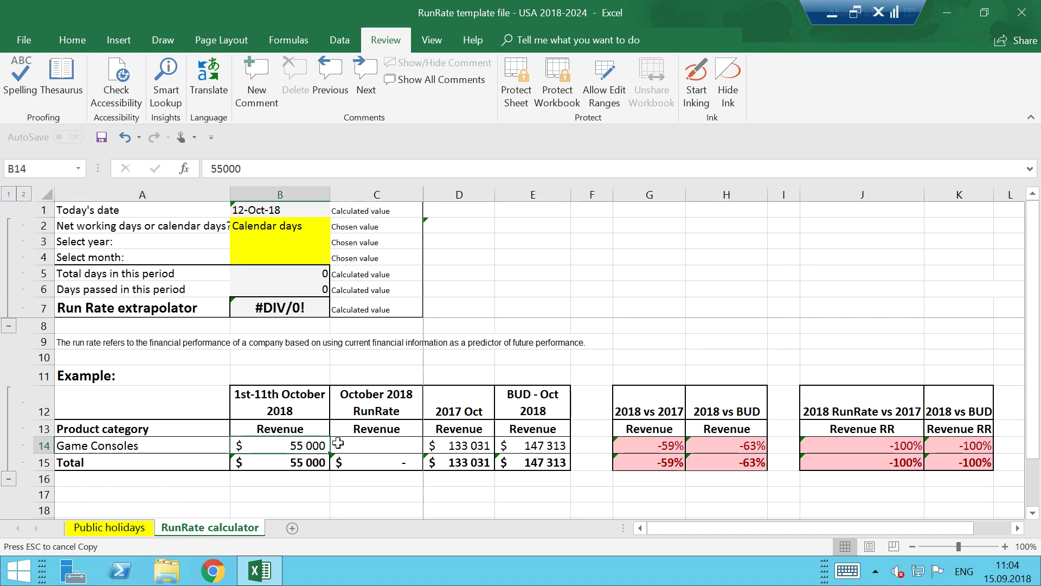
left_click(448, 445)
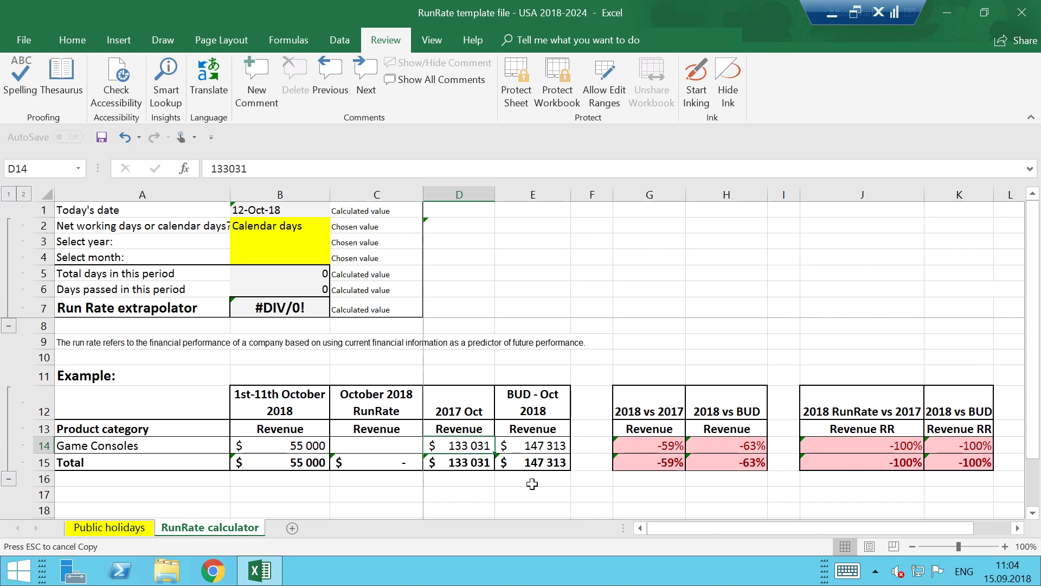
left_click(549, 446)
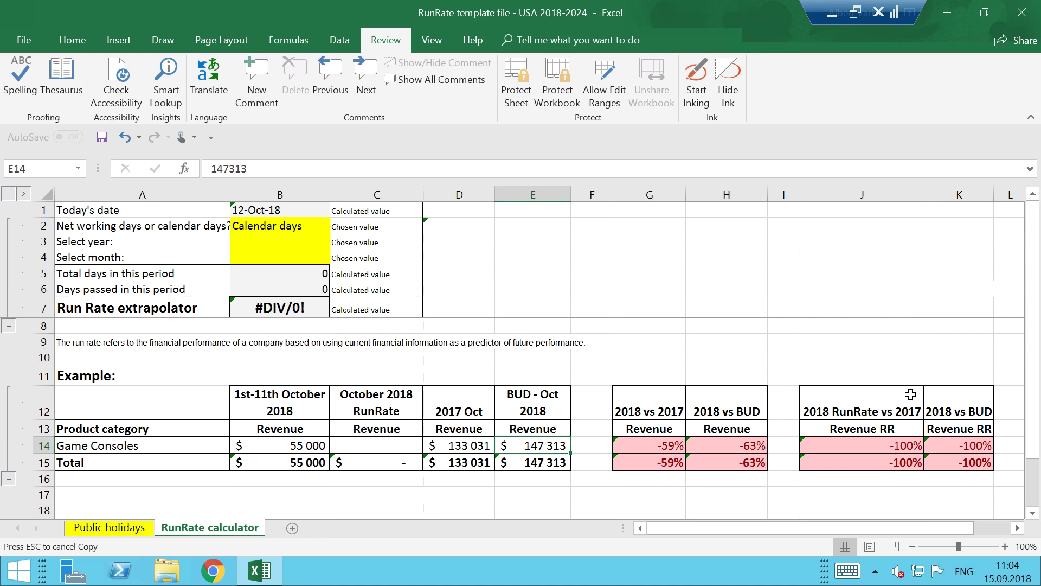
left_click(754, 445)
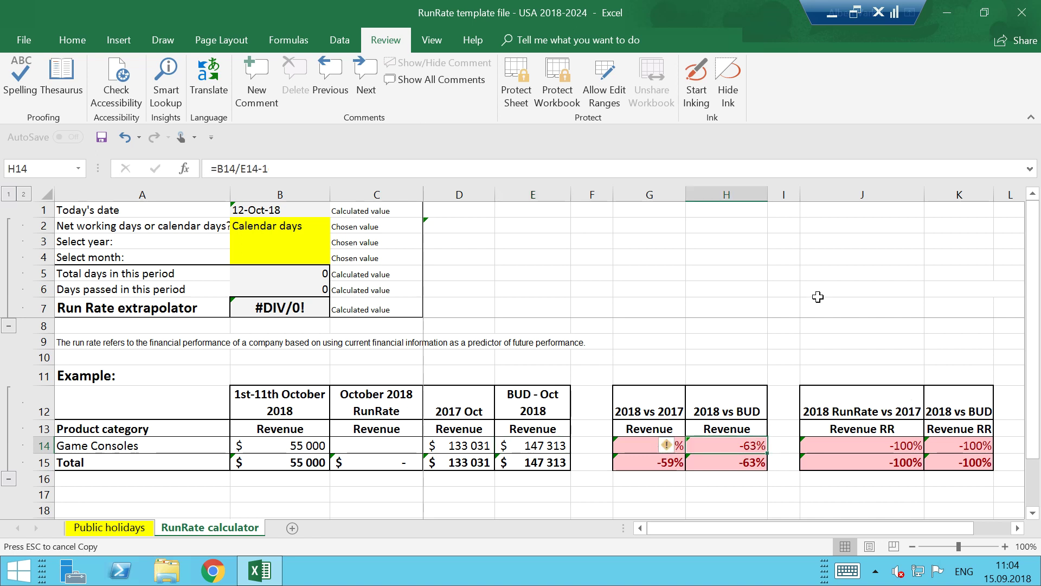
left_click(641, 448)
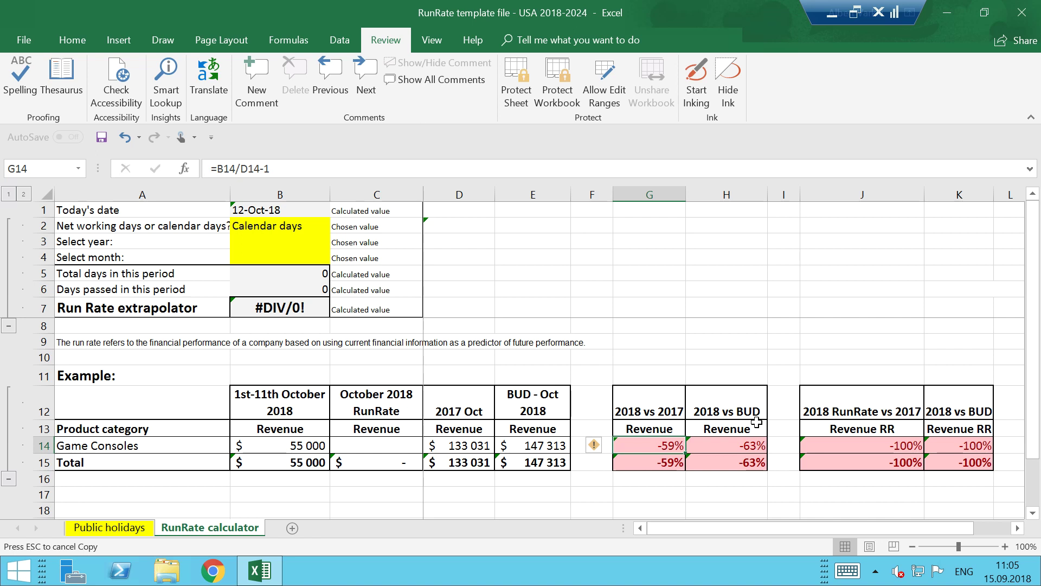
left_click(293, 442)
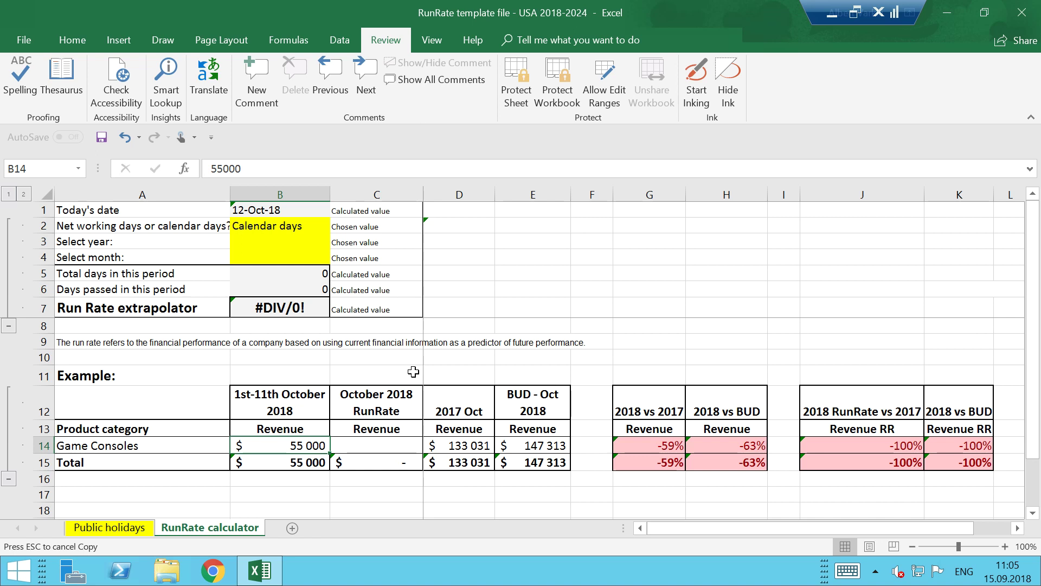
left_click(327, 243)
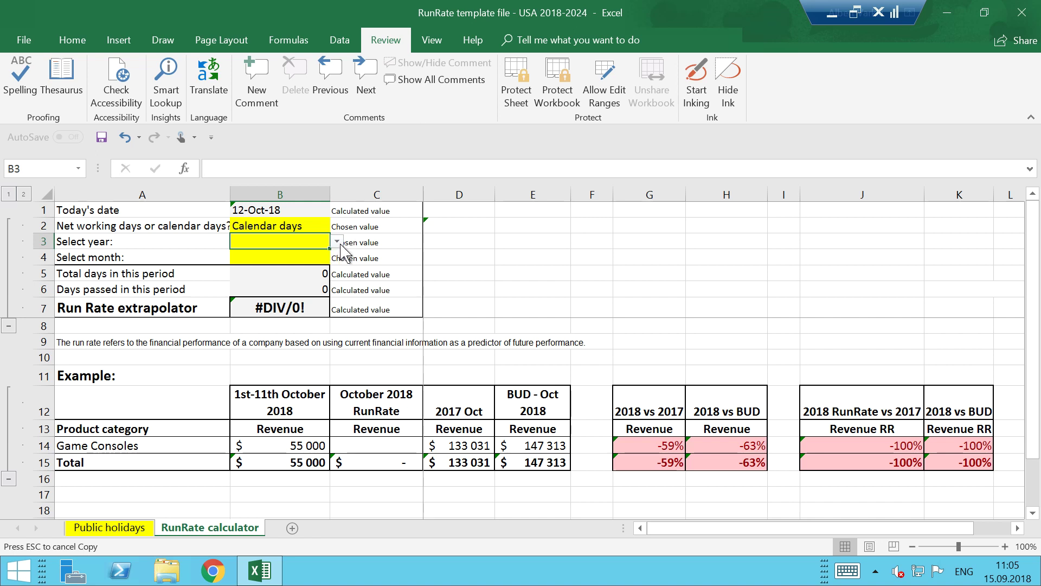
Choose 2018 in B3 and October in B4, then review the days-passed and run-rate formulas.
left_click(337, 242)
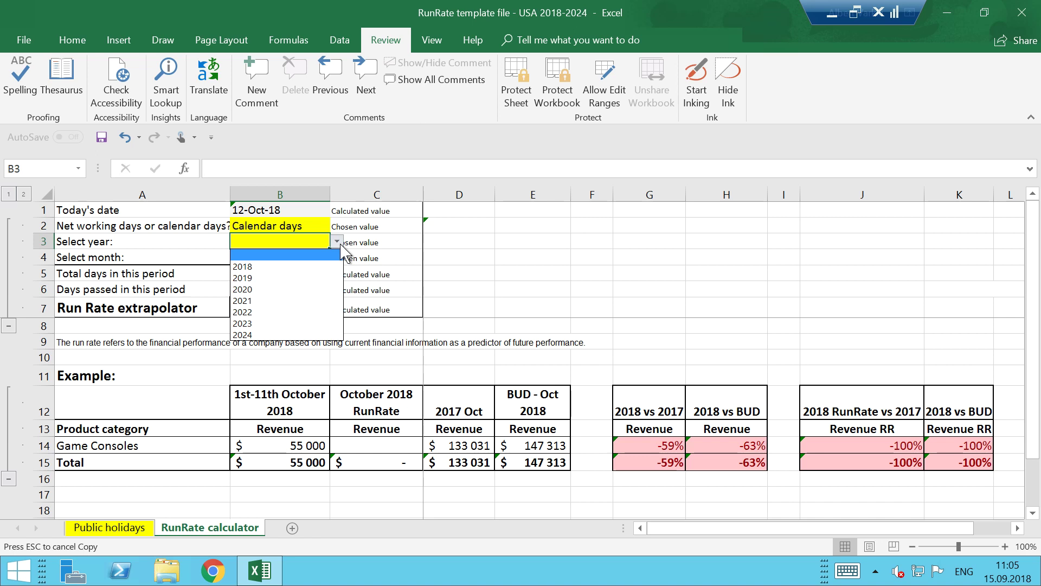
left_click(314, 267)
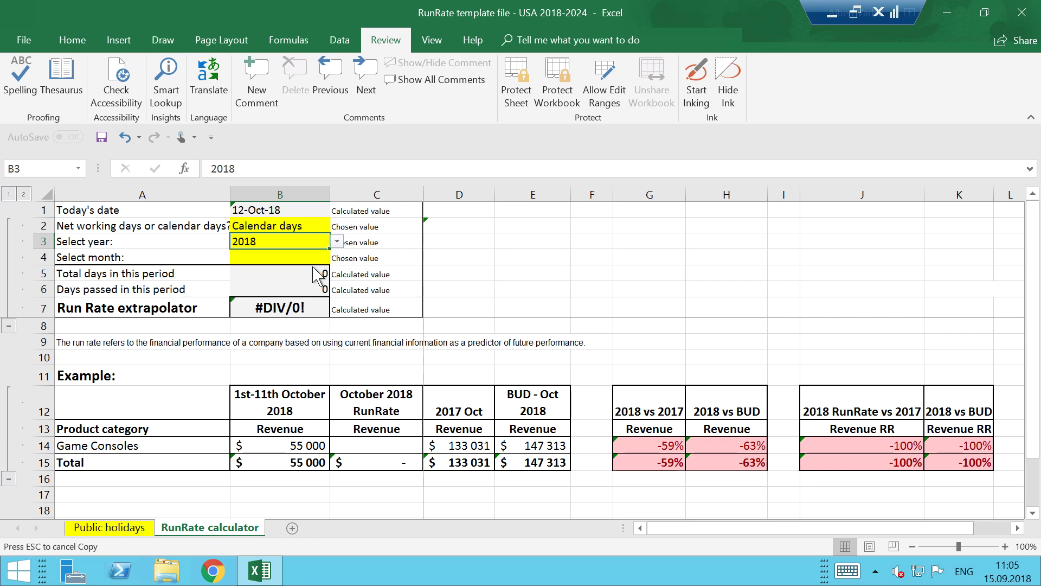
left_click(319, 257)
left_click(337, 258)
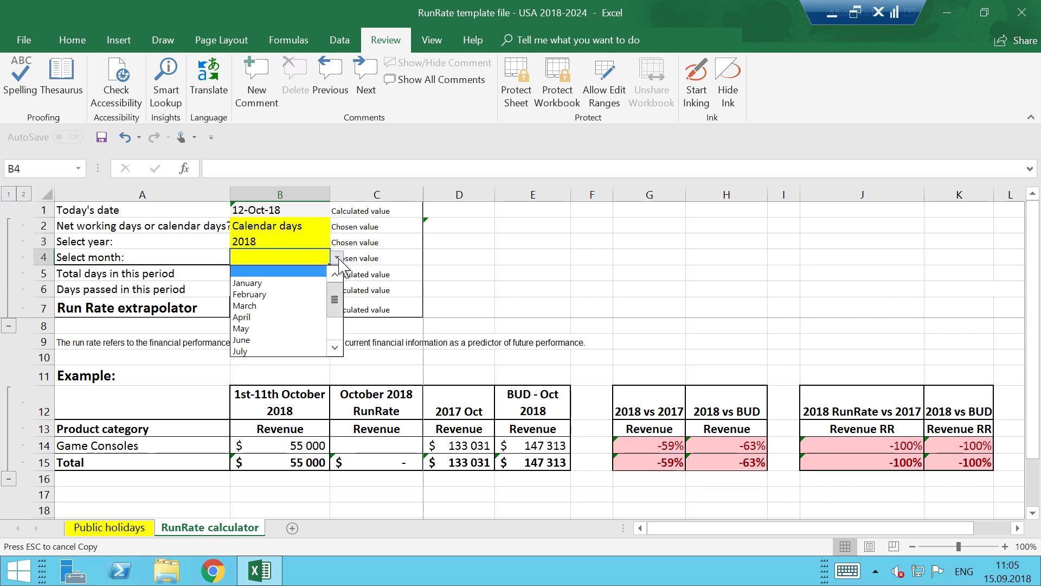
left_click_drag(334, 299, 335, 319)
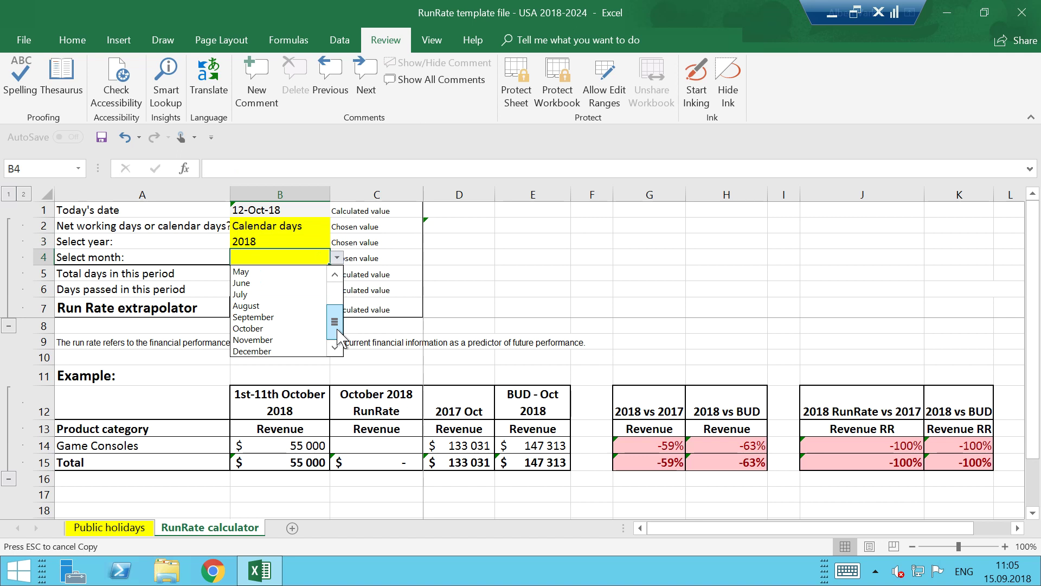
left_click(296, 328)
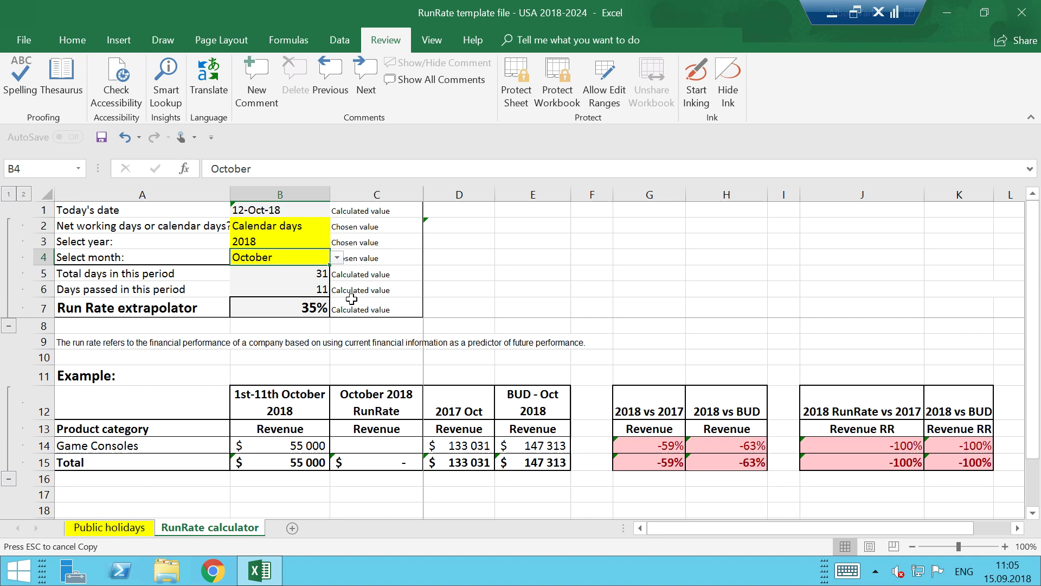
left_click(295, 288)
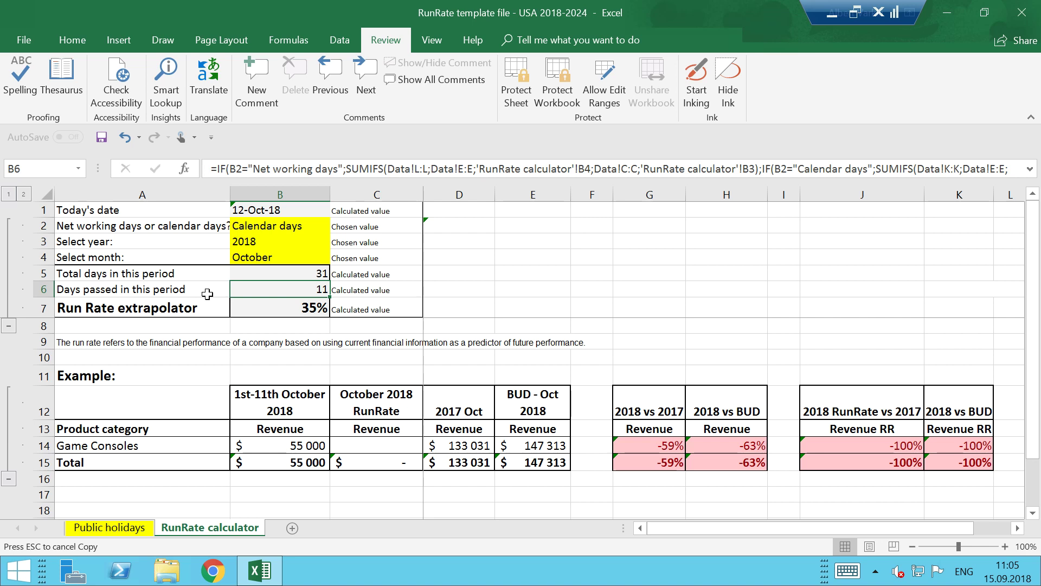
left_click(312, 308)
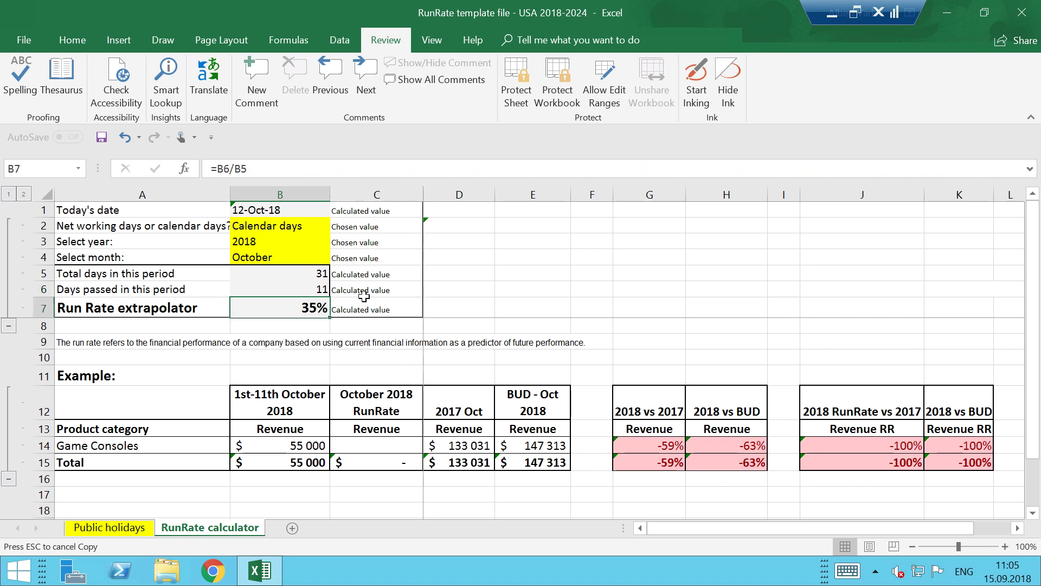
left_click(388, 328)
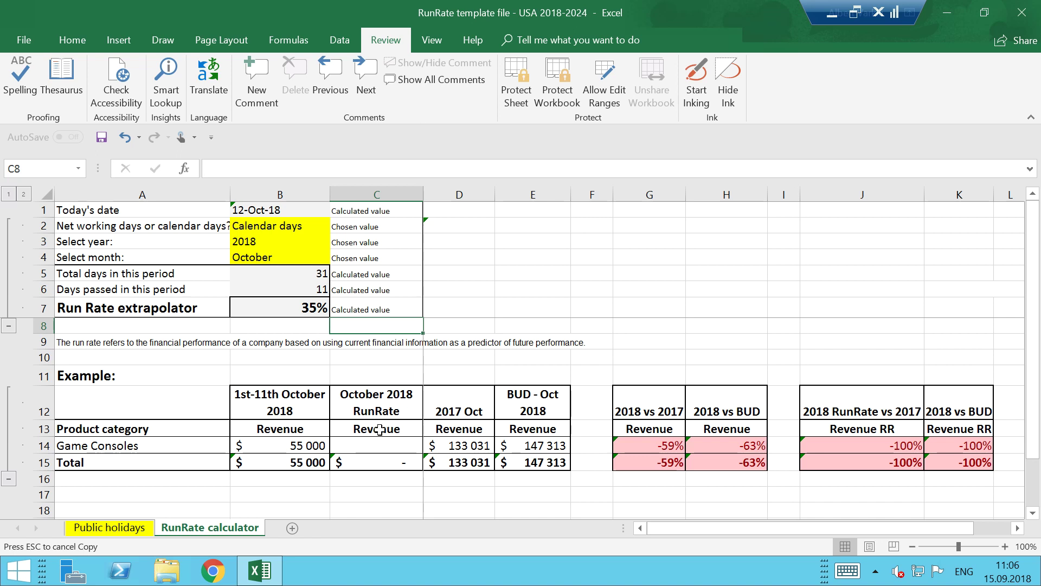
left_click(302, 301)
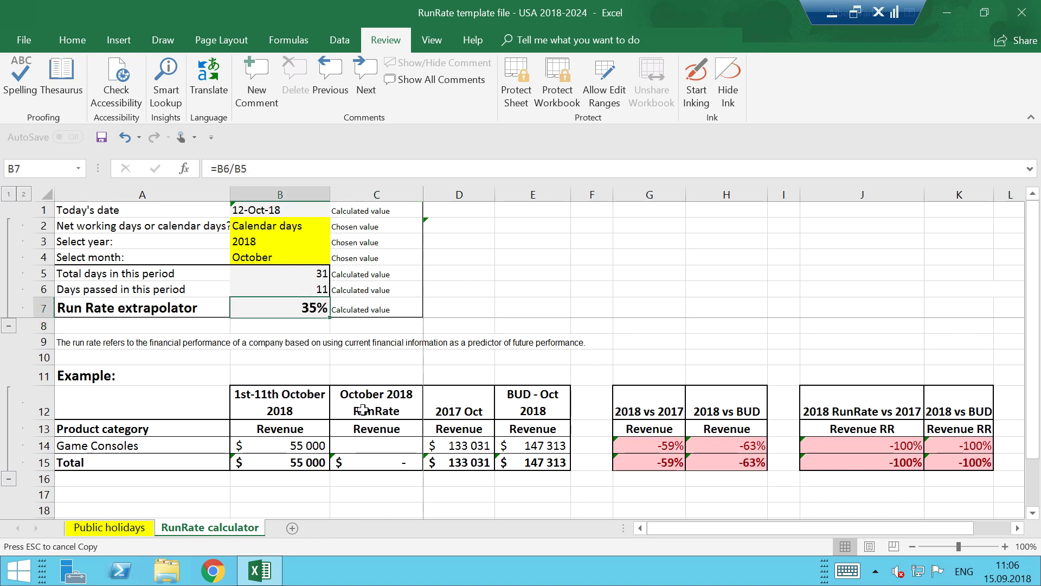
left_click(371, 442)
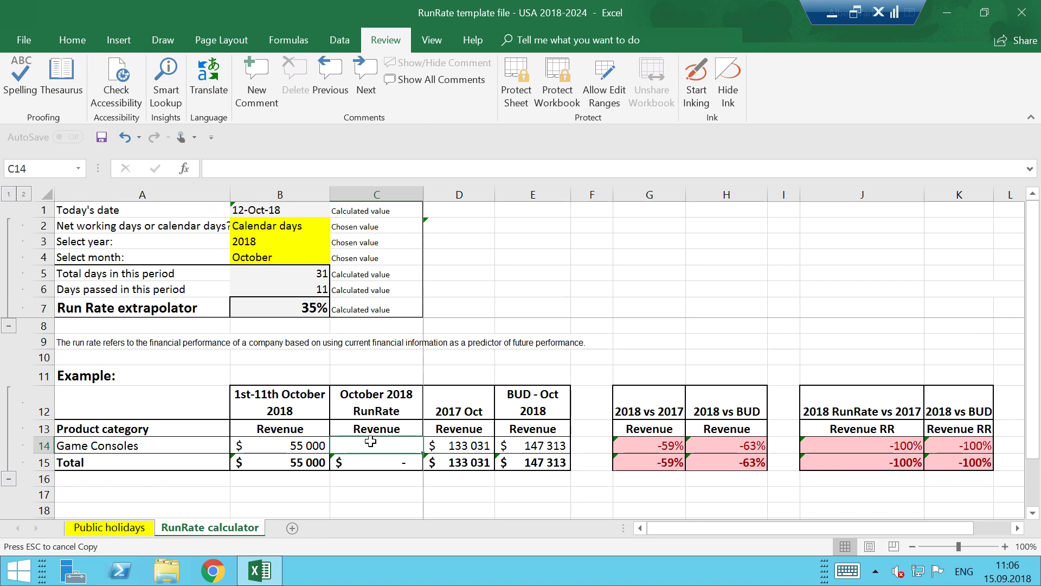
Enter =B14/B7 in C14, giving the Game Consoles RunRate revenue of $155 000.
type(")")
key("BackSpace")
key("alt+shift")
type("=")
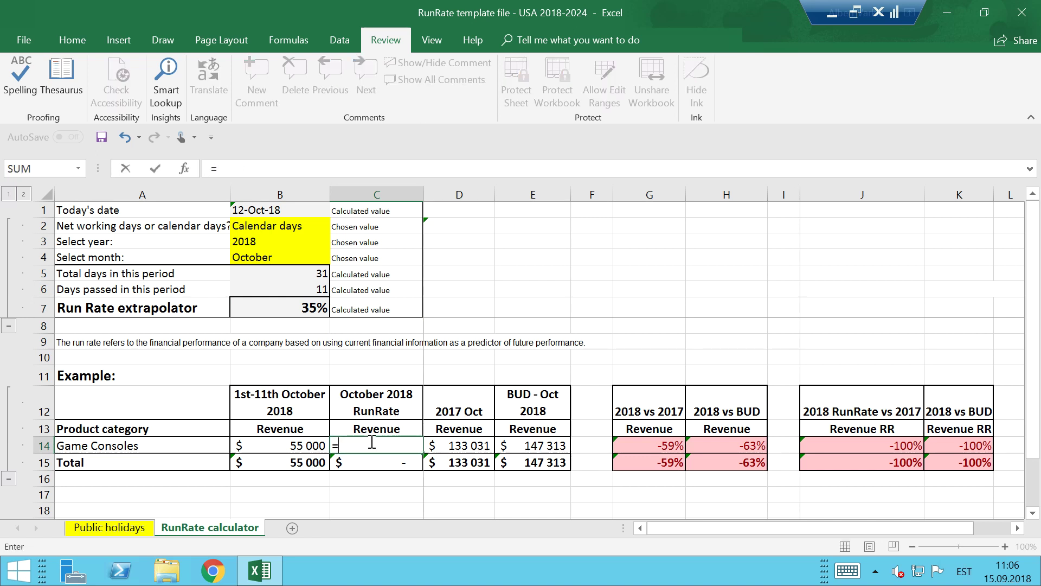
key("Left")
type("/")
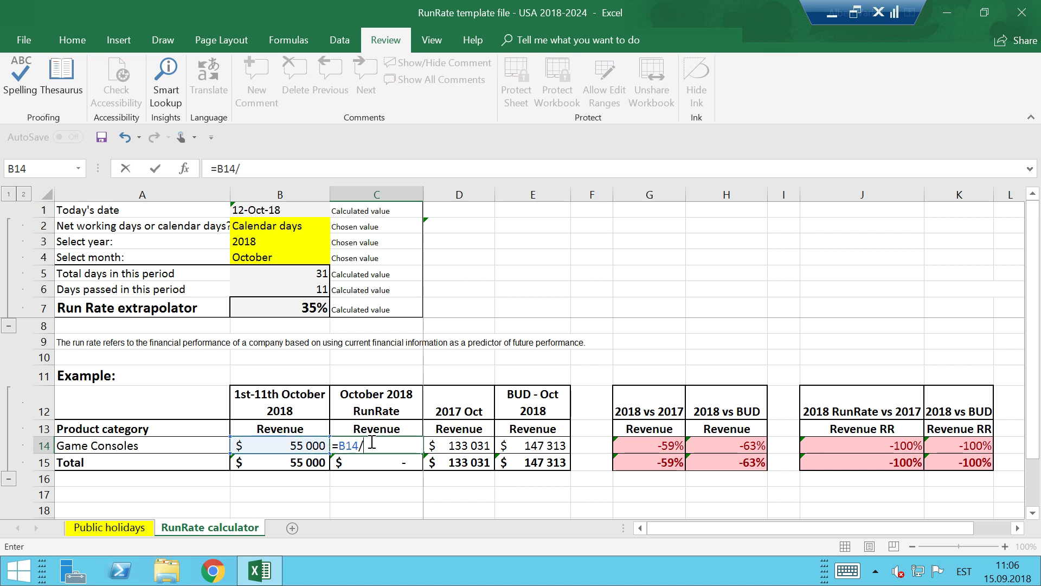
left_click(308, 307)
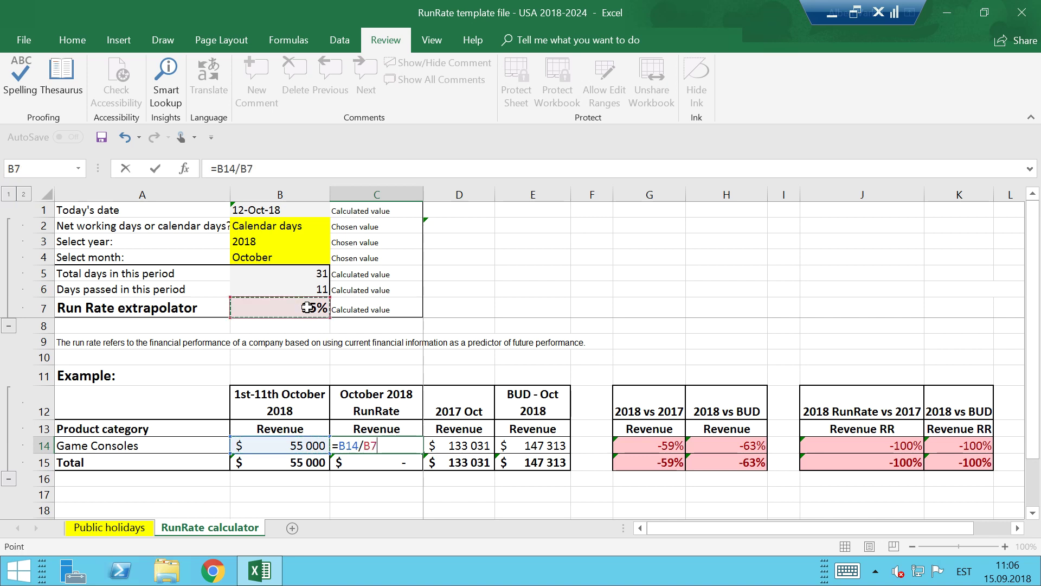
key("Return")
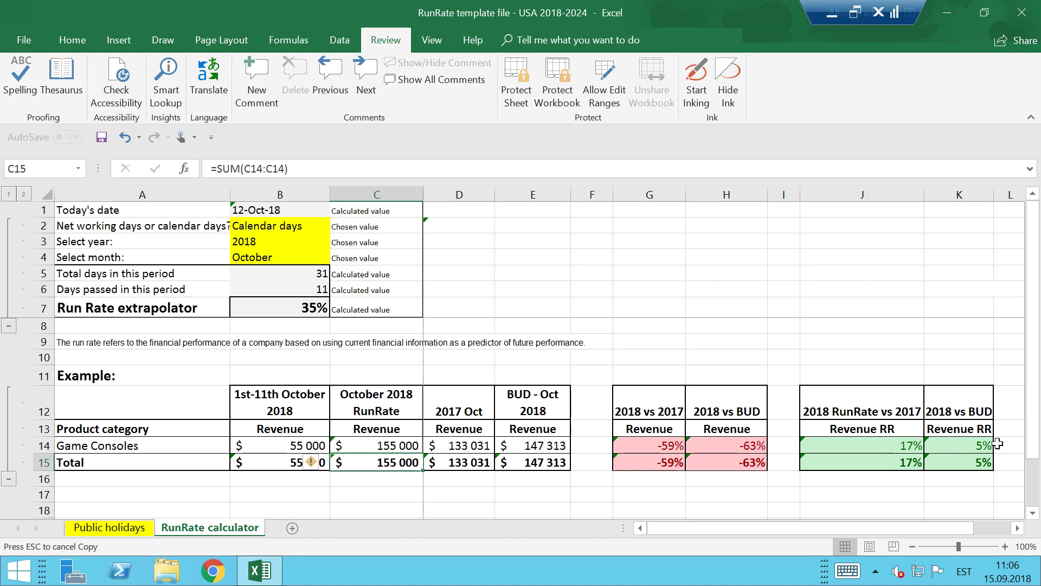
left_click(969, 443)
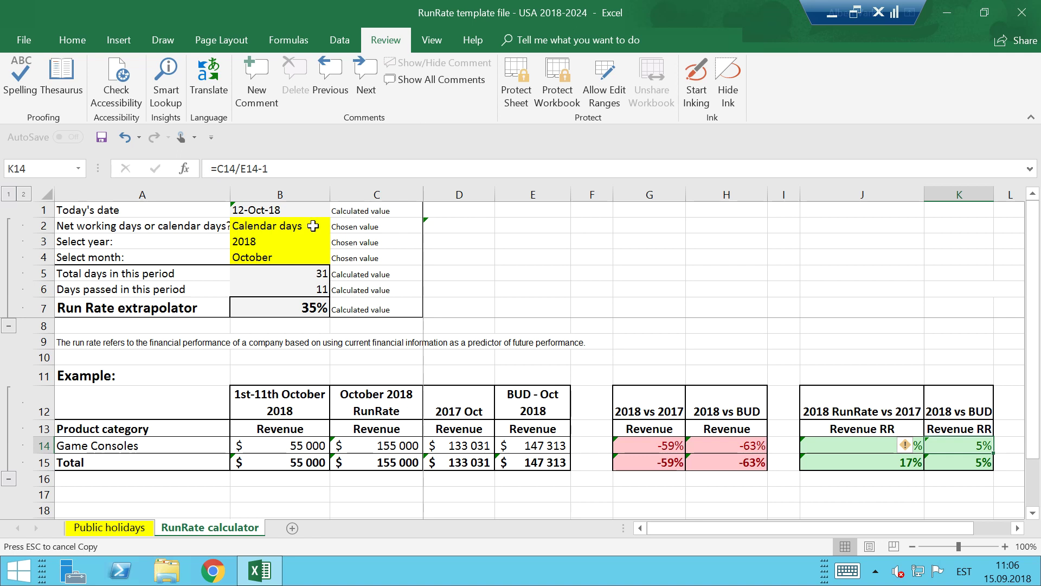
left_click(278, 312)
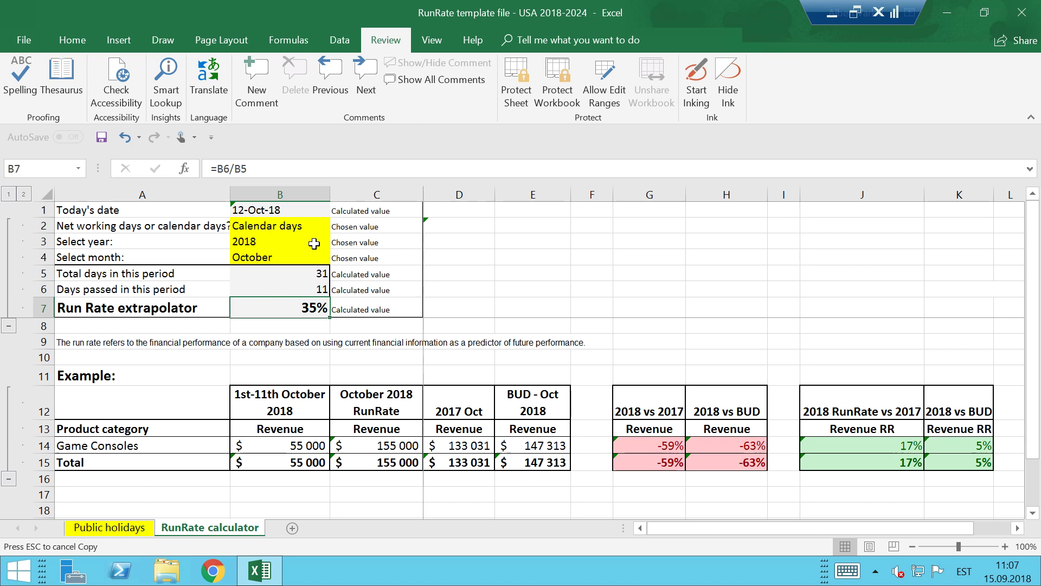
left_click(308, 228)
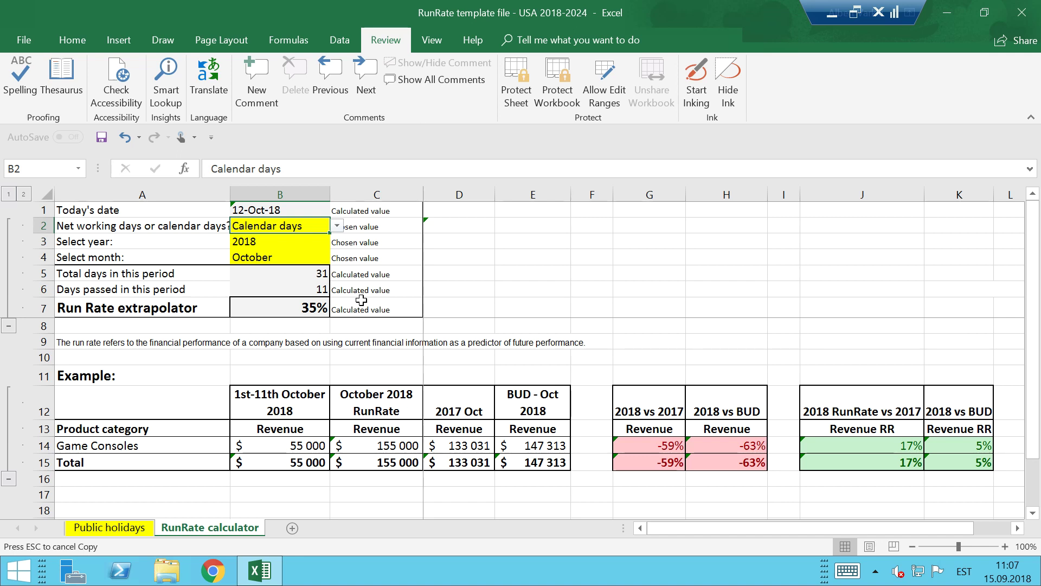
Choose Net working days in the B2 dropdown, giving 22 days and a 41% run rate.
left_click(336, 226)
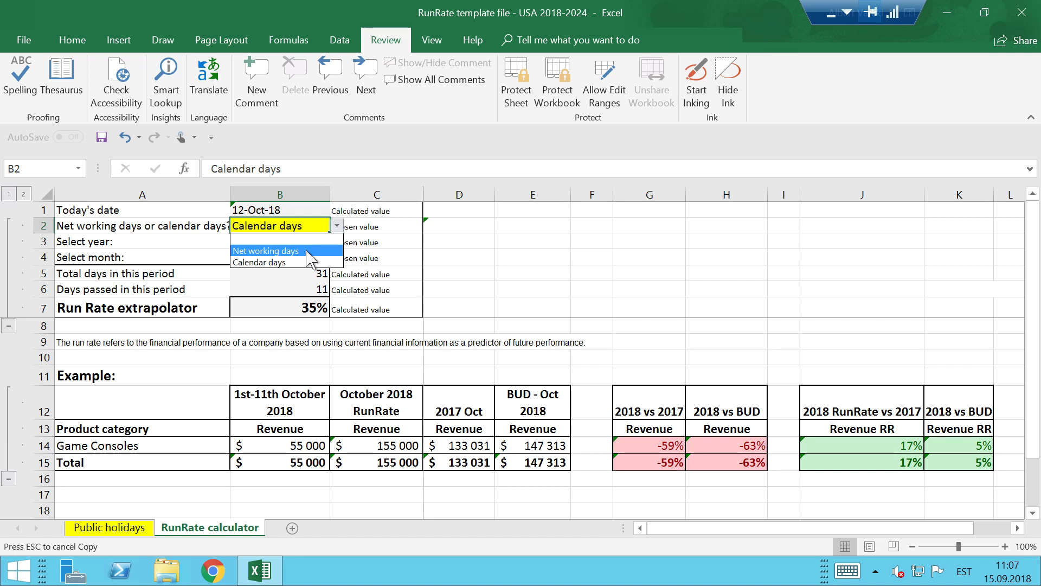
left_click(304, 251)
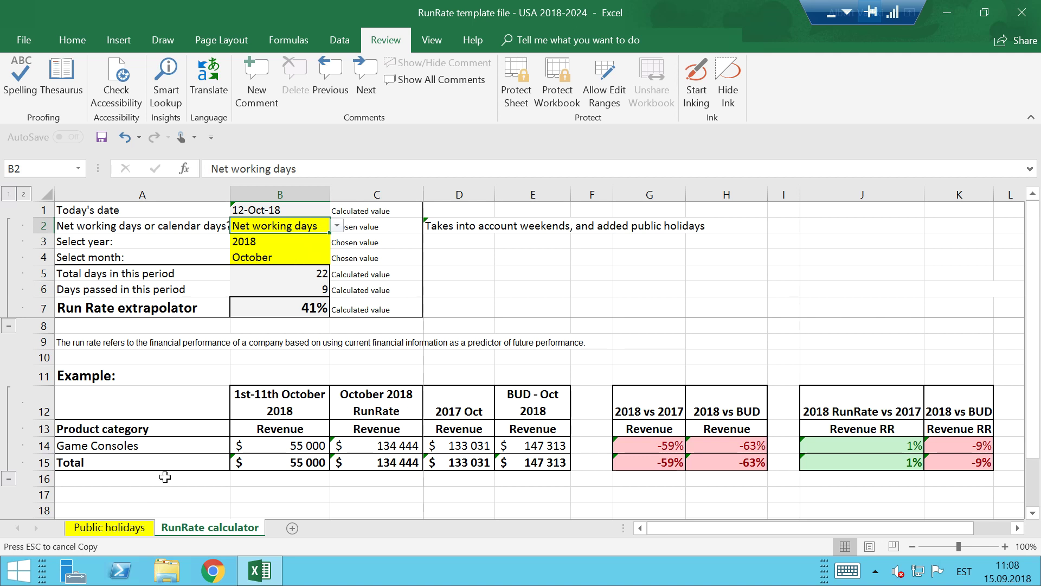
left_click(129, 528)
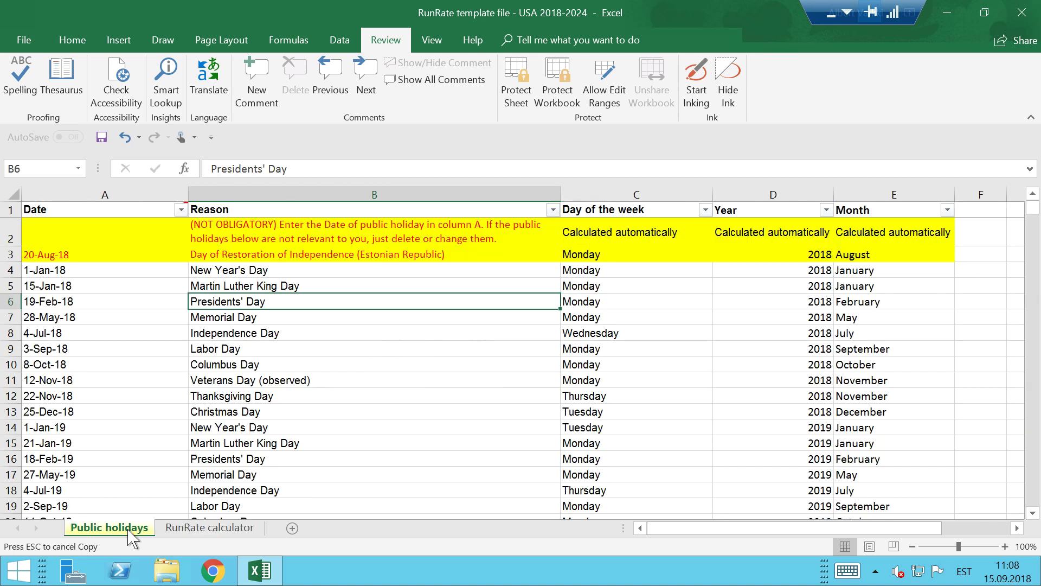
left_click(172, 446)
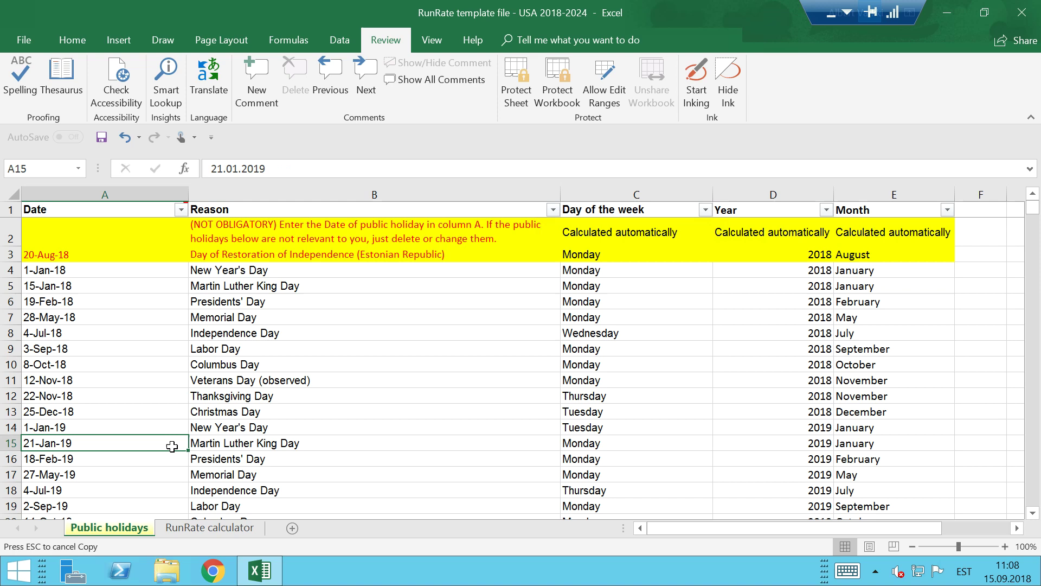
scroll(171, 449, "down", 15)
scroll(171, 451, "down", 3)
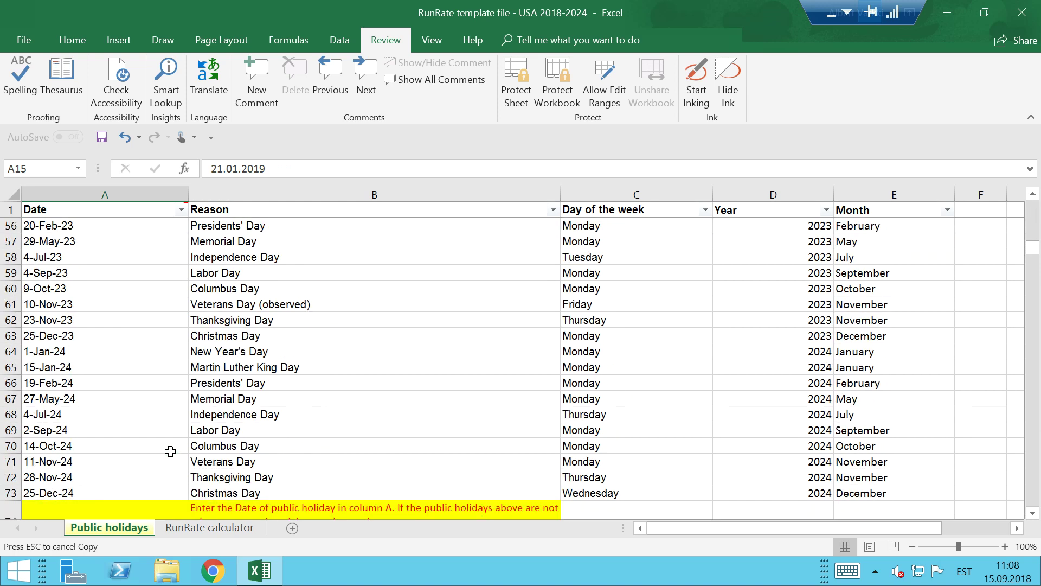
scroll(171, 451, "up", 16)
scroll(171, 451, "up", 2)
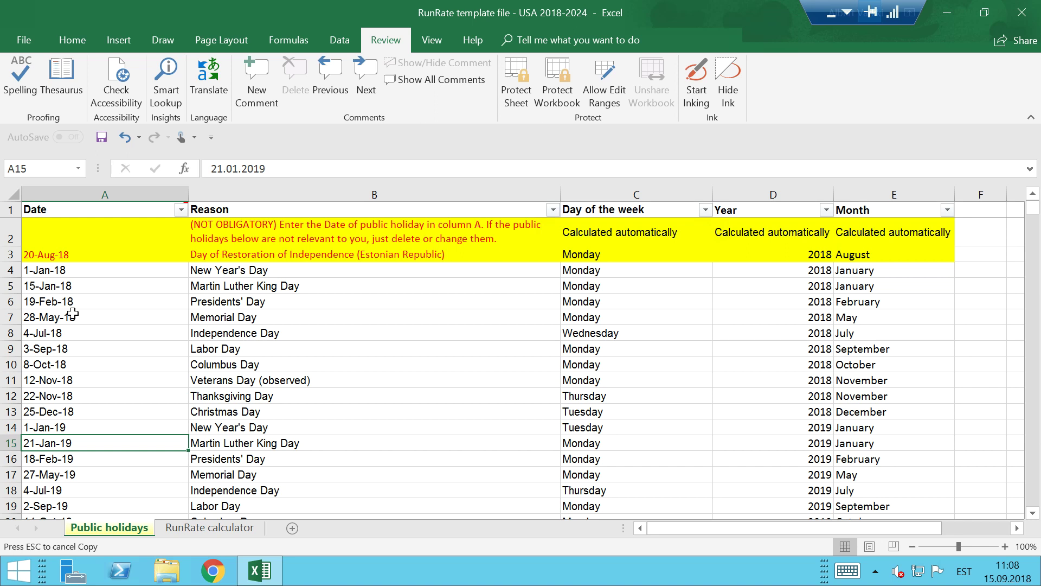
left_click_drag(46, 270, 863, 438)
left_click(179, 527)
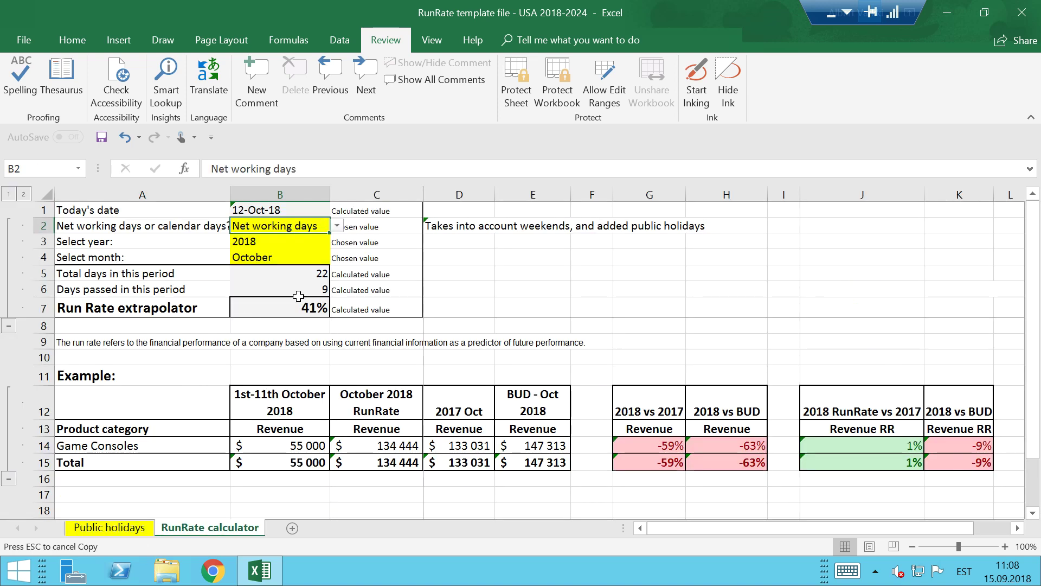
left_click(128, 528)
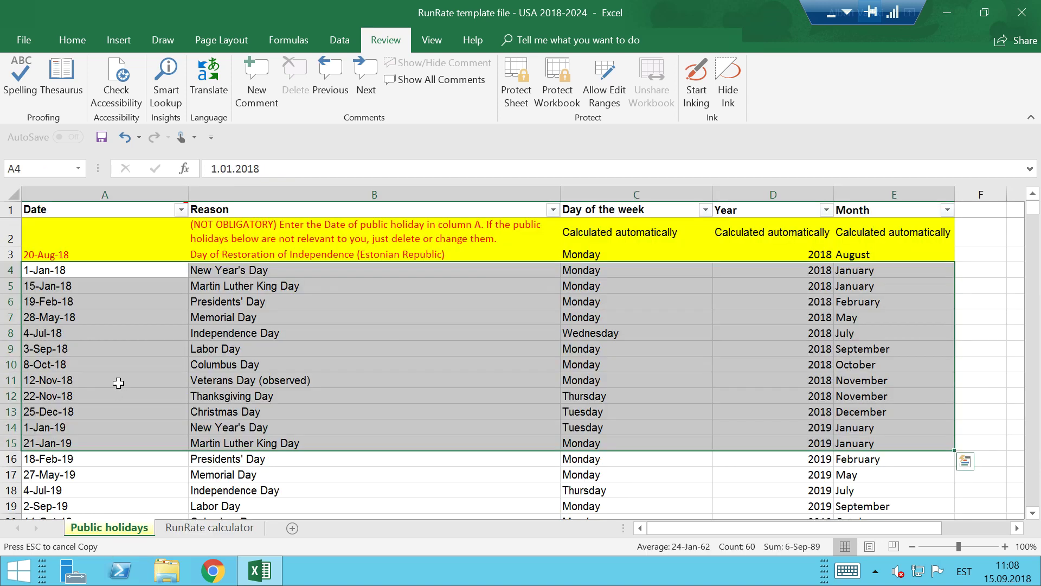
left_click(13, 368)
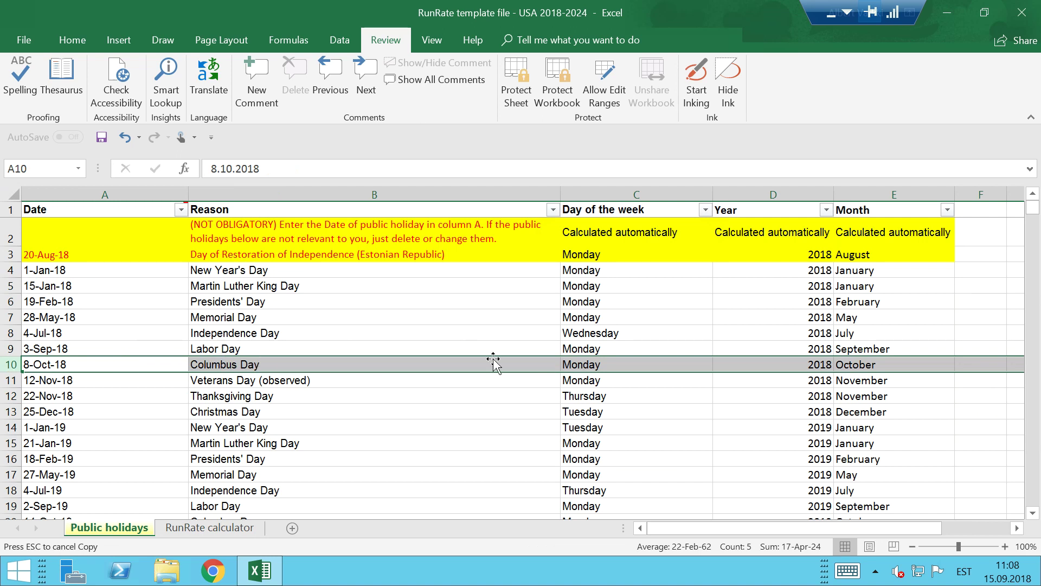
left_click(204, 529)
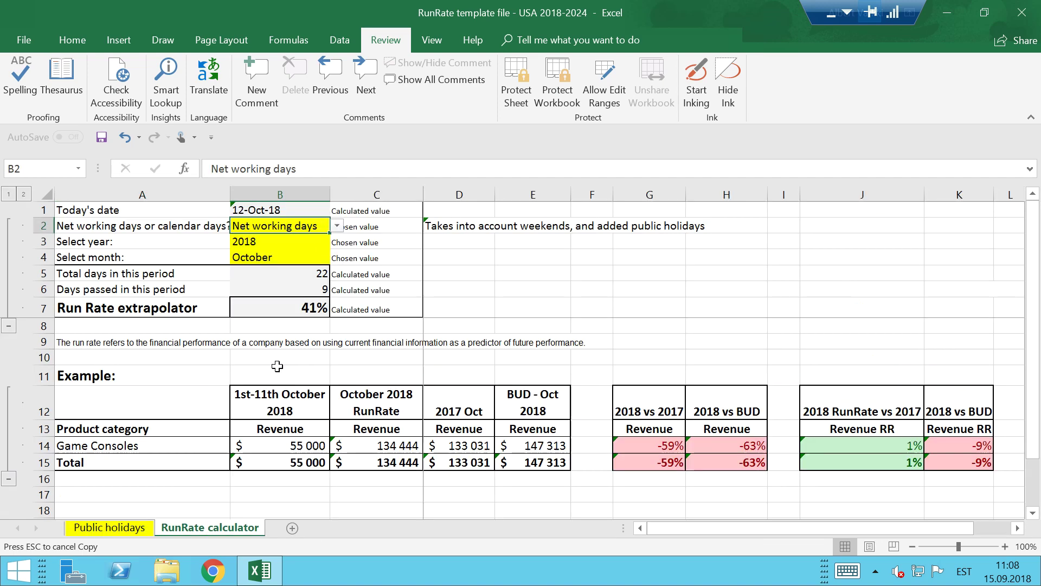
Review the Total days formula, then unhide the Germany Holidays Oct18 sheet.
left_click(308, 266)
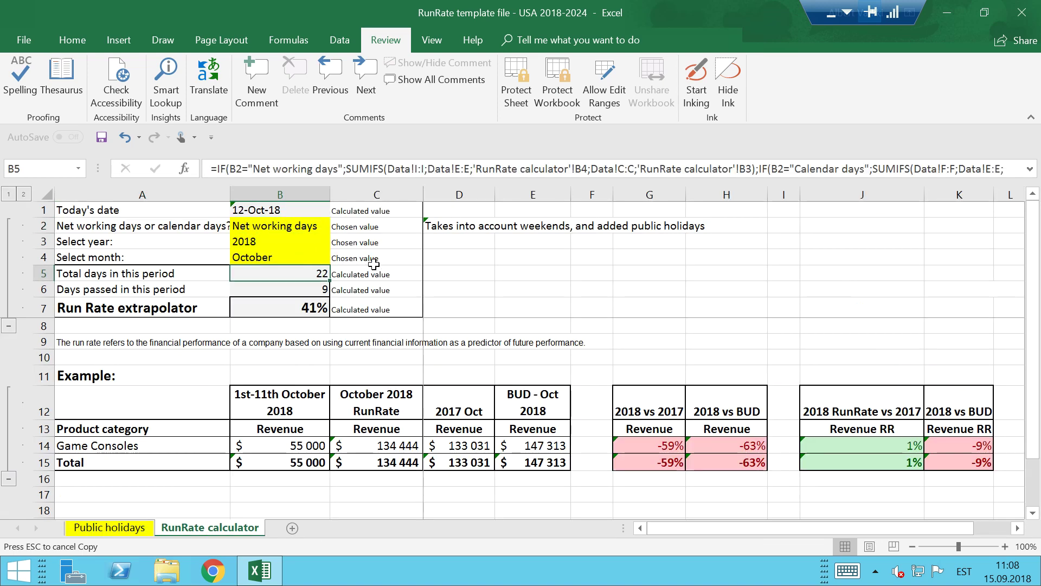
right_click(215, 527)
left_click(258, 489)
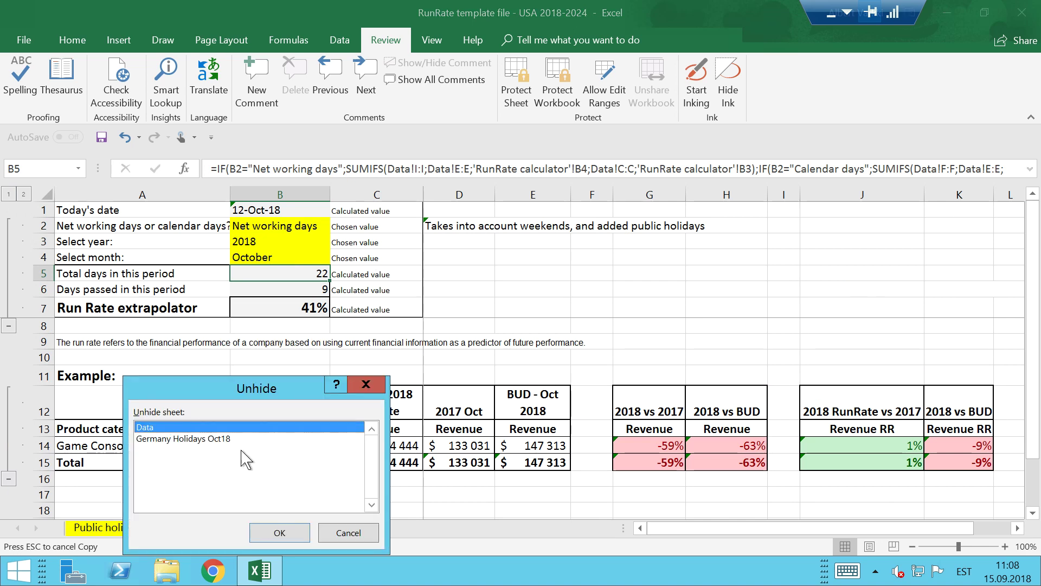
left_click(234, 440)
left_click(279, 532)
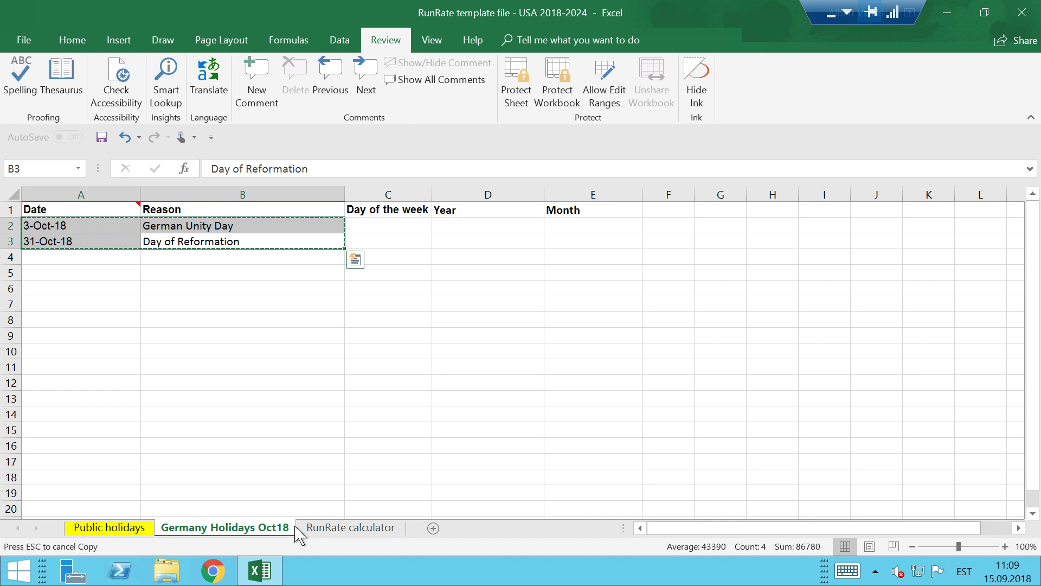
Select the US holiday dates and reasons on the Public holidays sheet to replace them.
left_click(136, 535)
left_click_drag(145, 276, 849, 367)
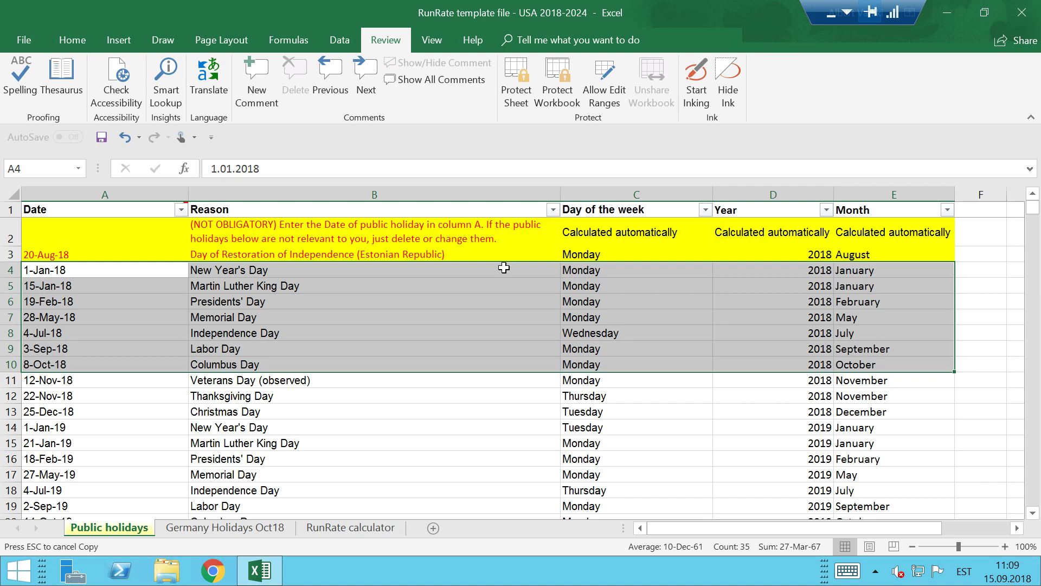
left_click_drag(504, 267, 51, 175)
scroll(52, 175, "up", 7)
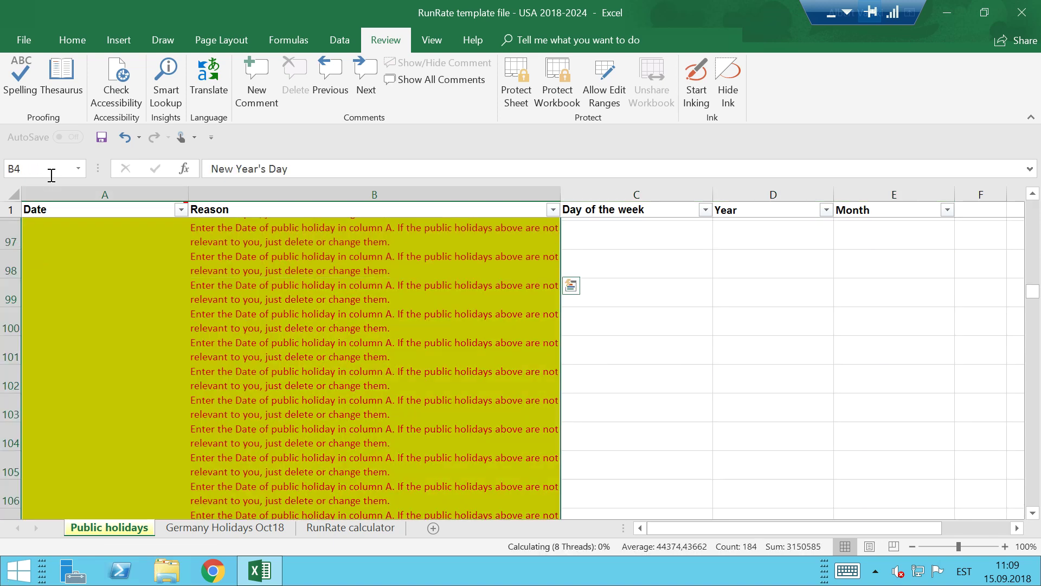
key("ctrl+c")
key("ctrl+Home")
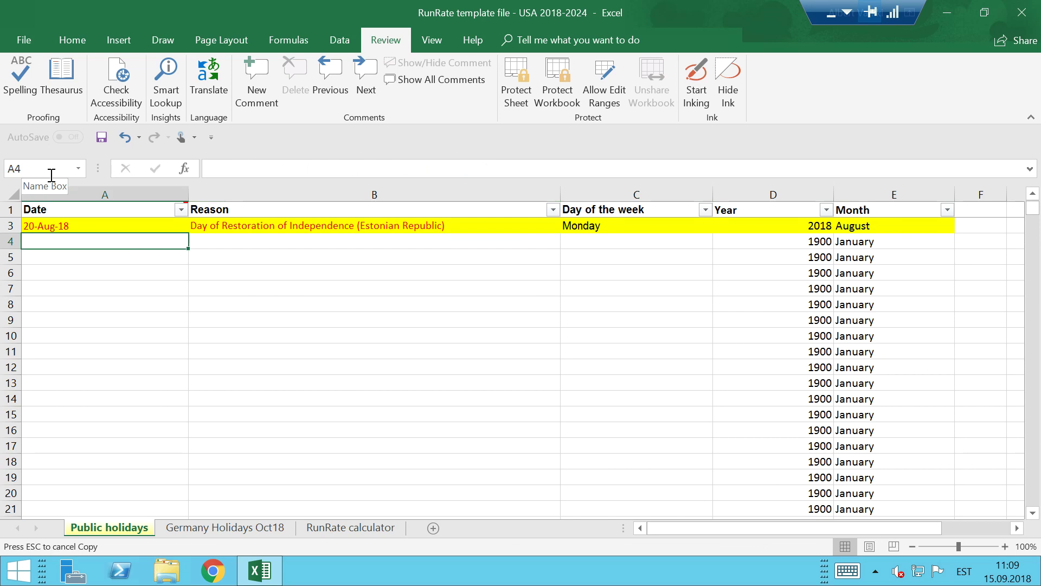
Copy the two German October holidays into Public holidays, yielding 21 days and a 43% run rate.
left_click(205, 528)
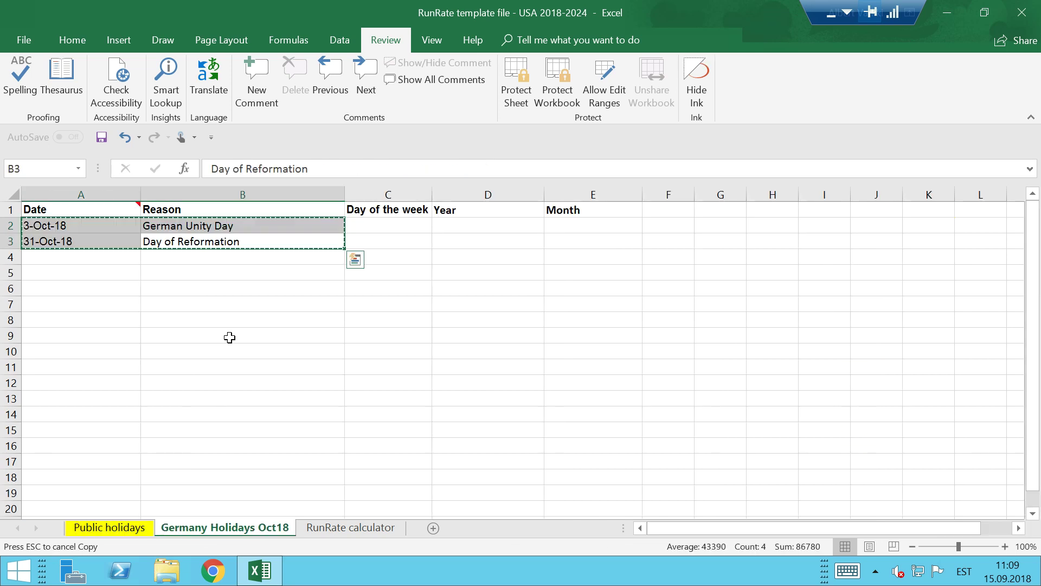
left_click_drag(183, 225, 81, 237)
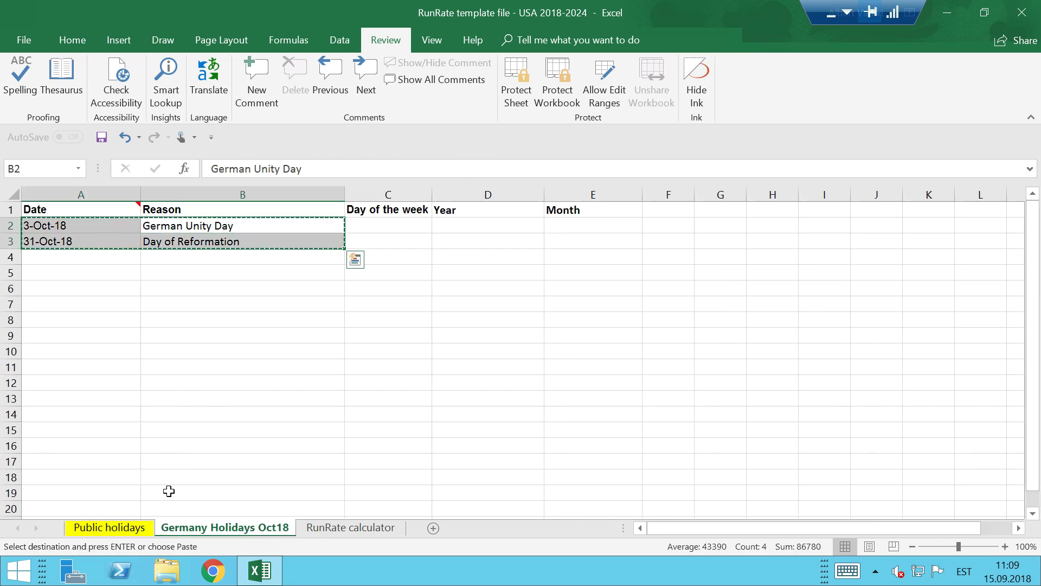
left_click(107, 534)
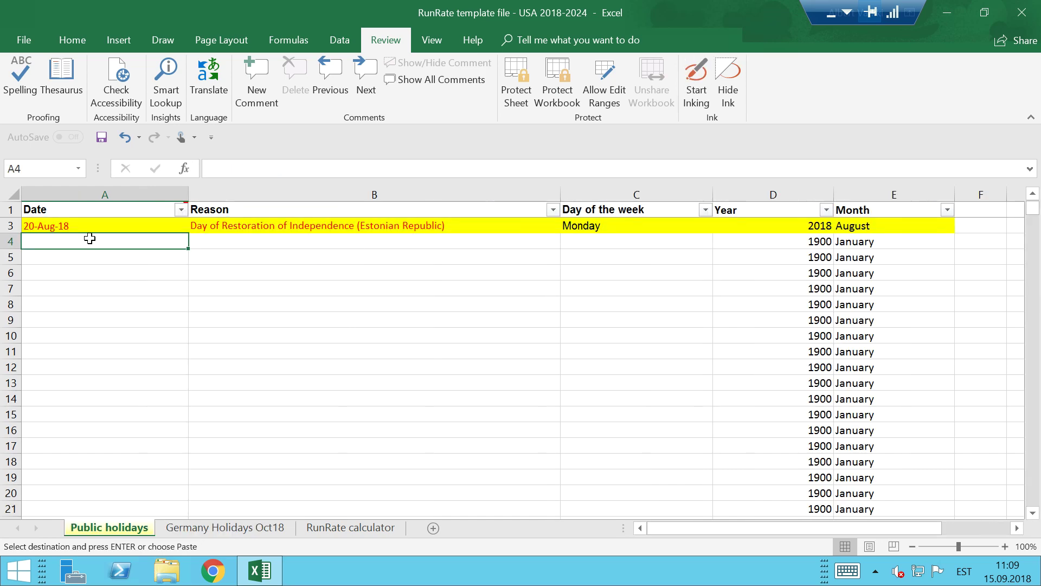
key("ctrl+v")
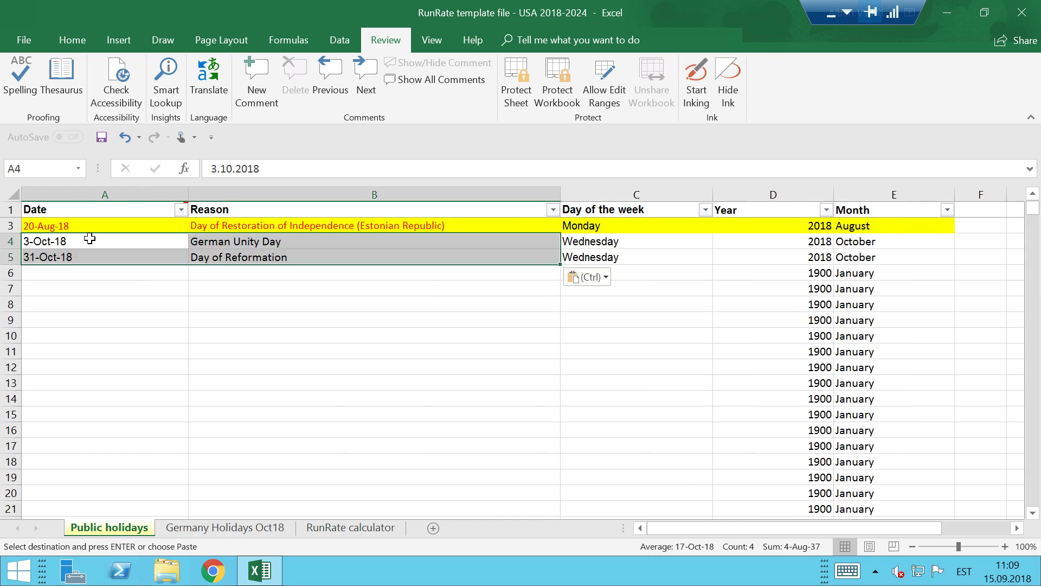
left_click(351, 527)
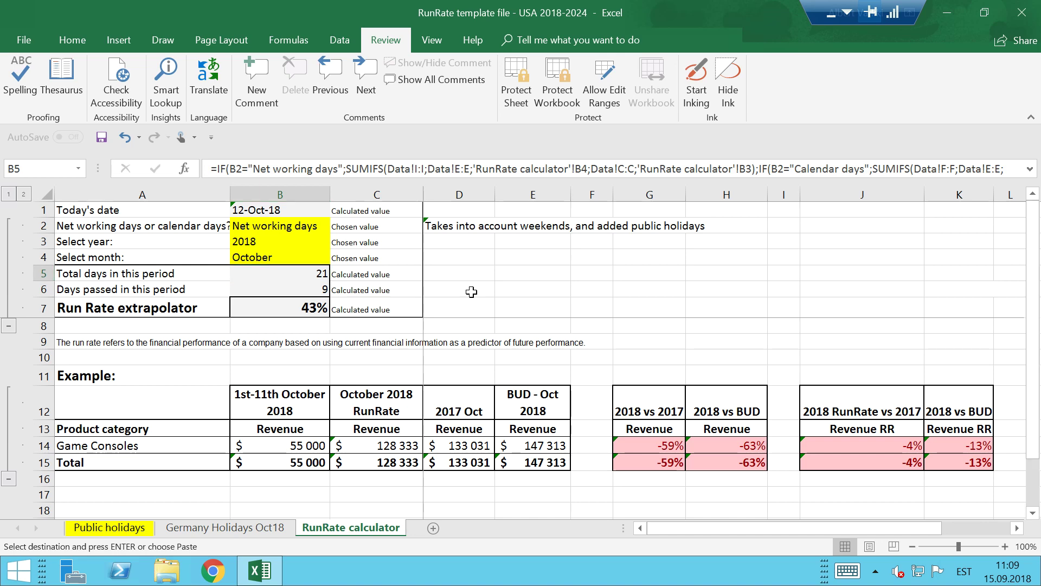
Undo the German holiday paste and set B2 back to Calendar days, restoring the 35% run rate.
key("ctrl+Page_Up")
key("ctrl+Page_Up")
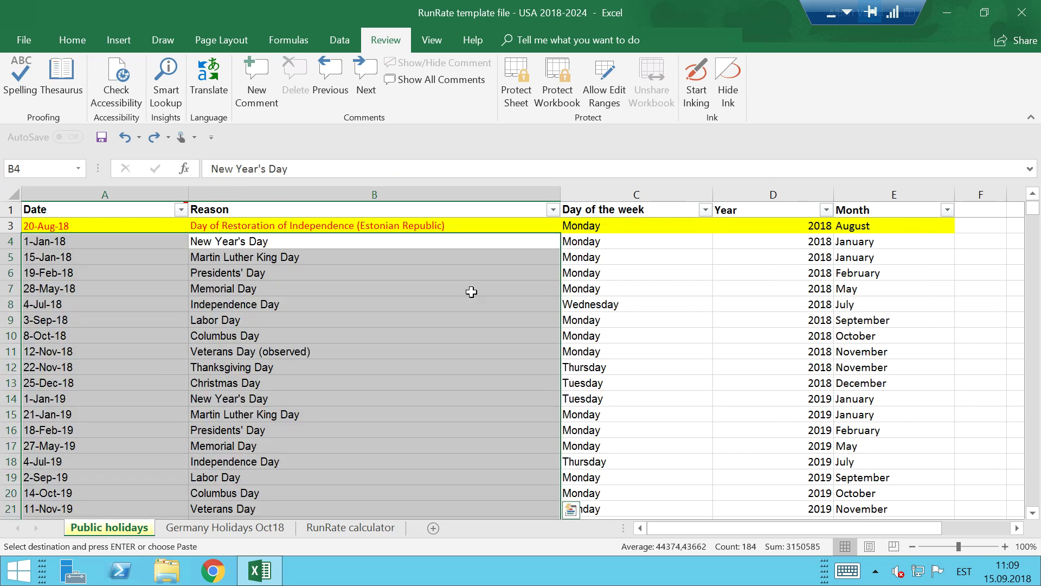
left_click(350, 529)
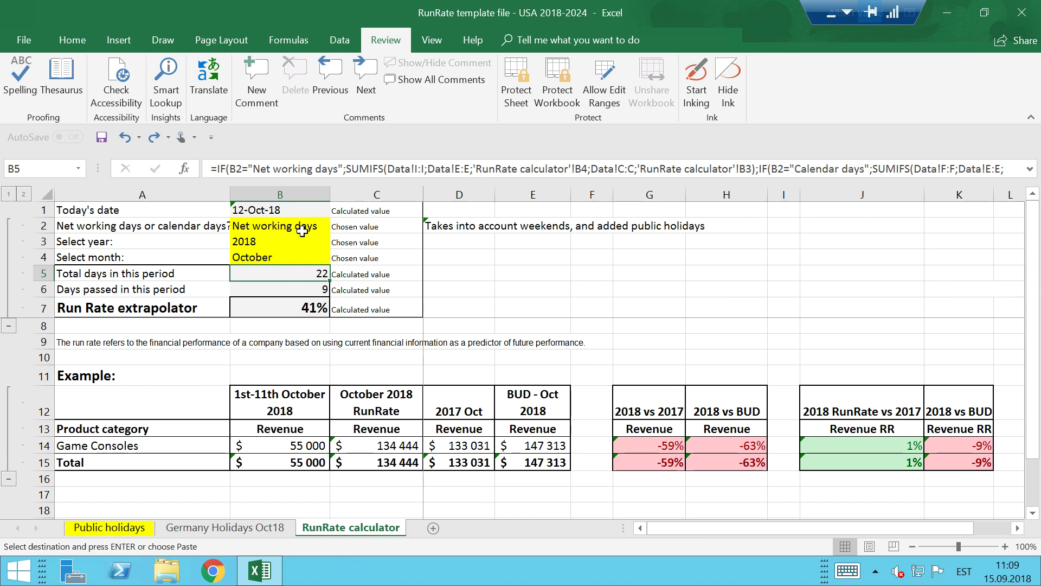
left_click(325, 227)
left_click(337, 226)
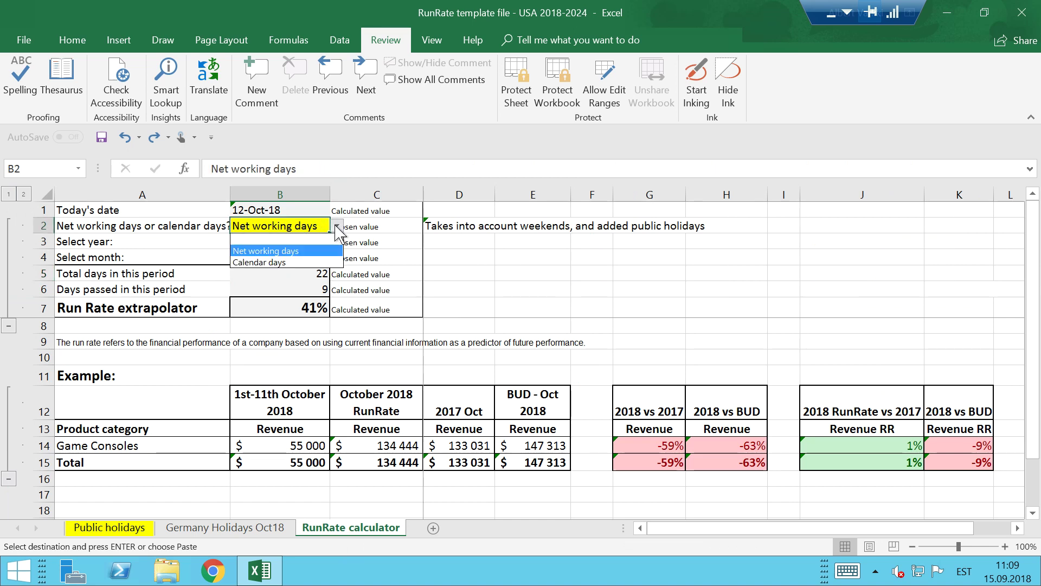
left_click(307, 263)
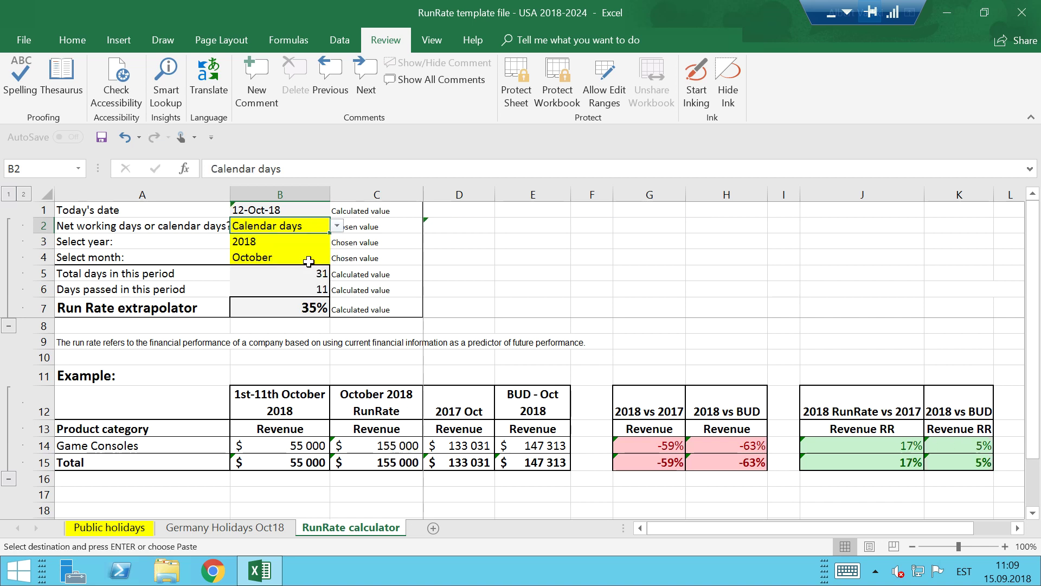
left_click_drag(878, 318, 944, 461)
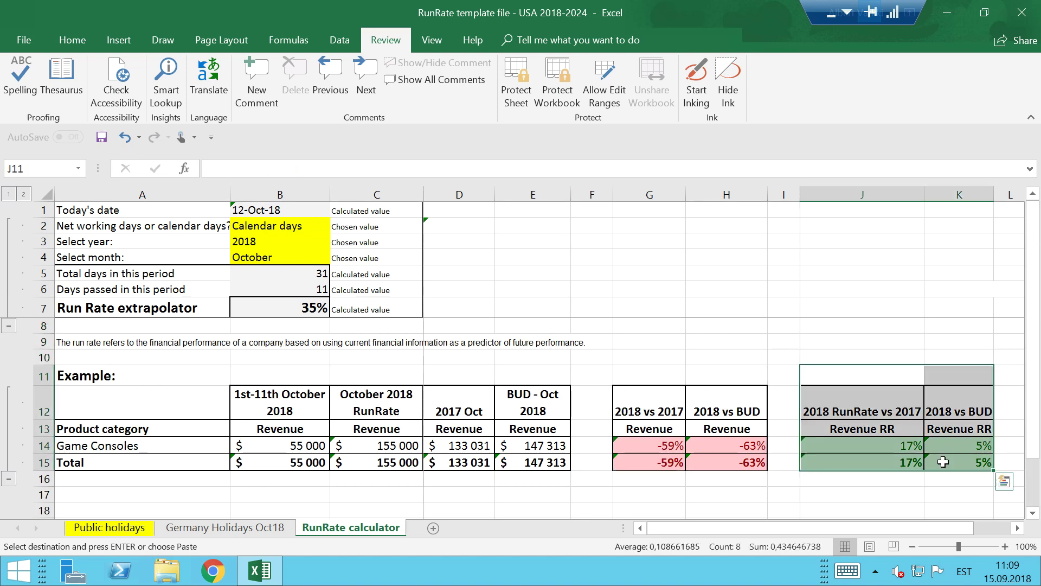